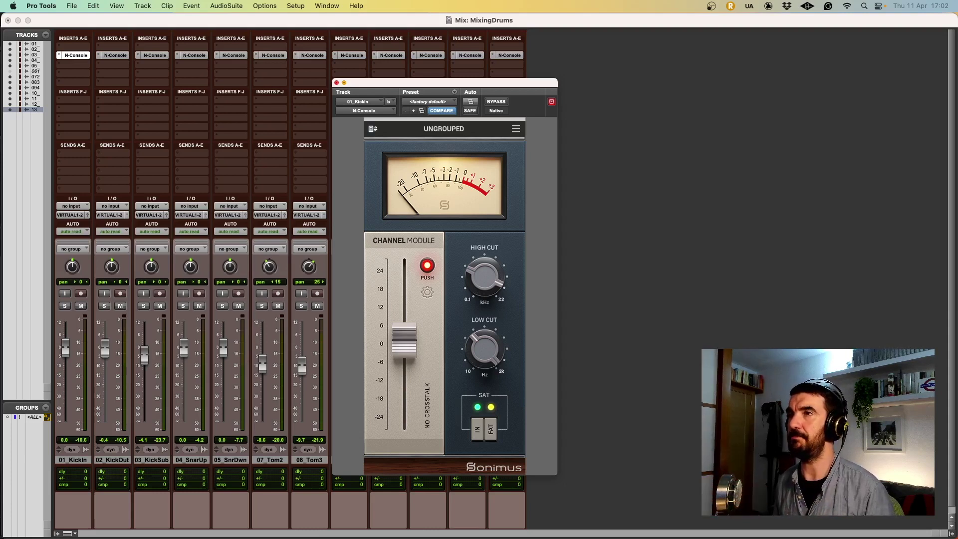
# Close the N-Console plug-in window and audition the drum tracks from the Edit window, checking the mixer as well.
pyautogui.click(336, 83)
pyautogui.press('super+equal')
pyautogui.press('space')
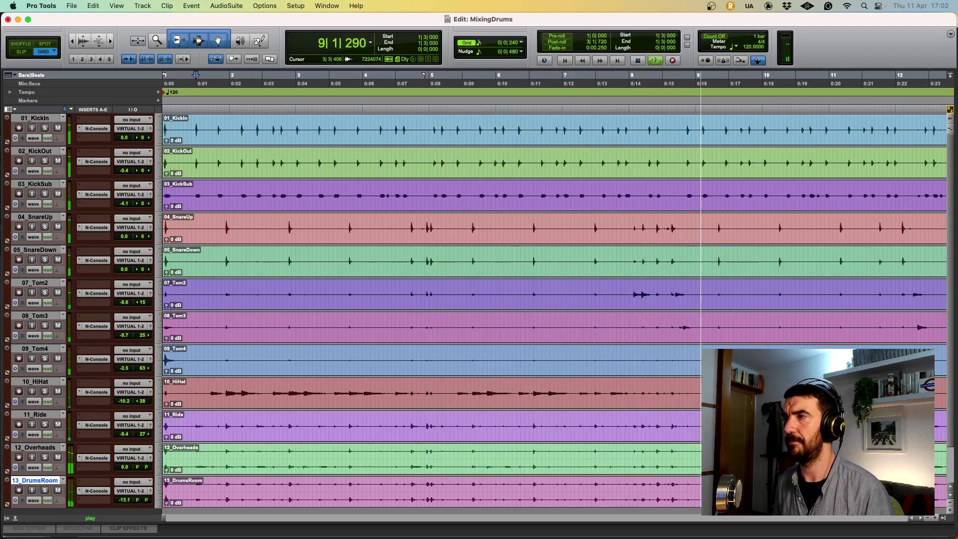
pyautogui.press('space')
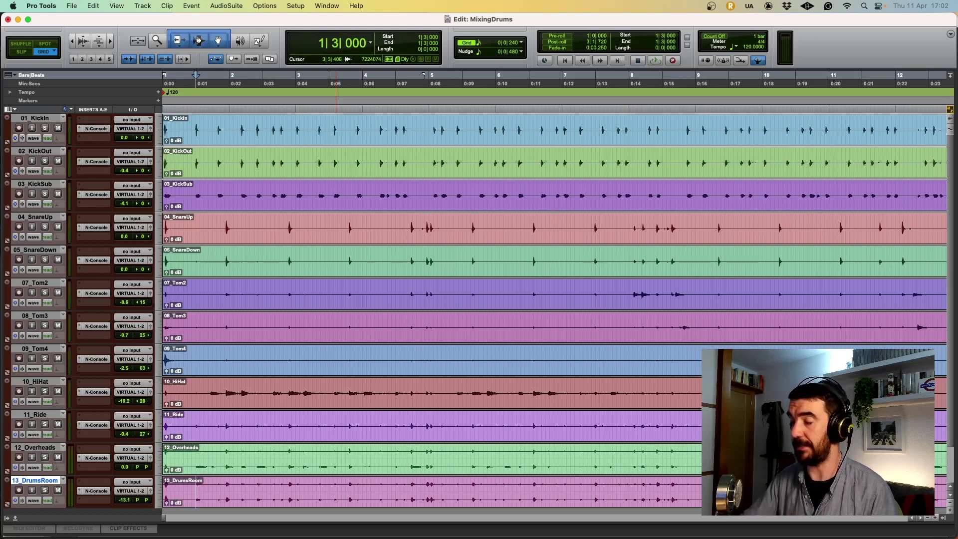
pyautogui.press('super+equal')
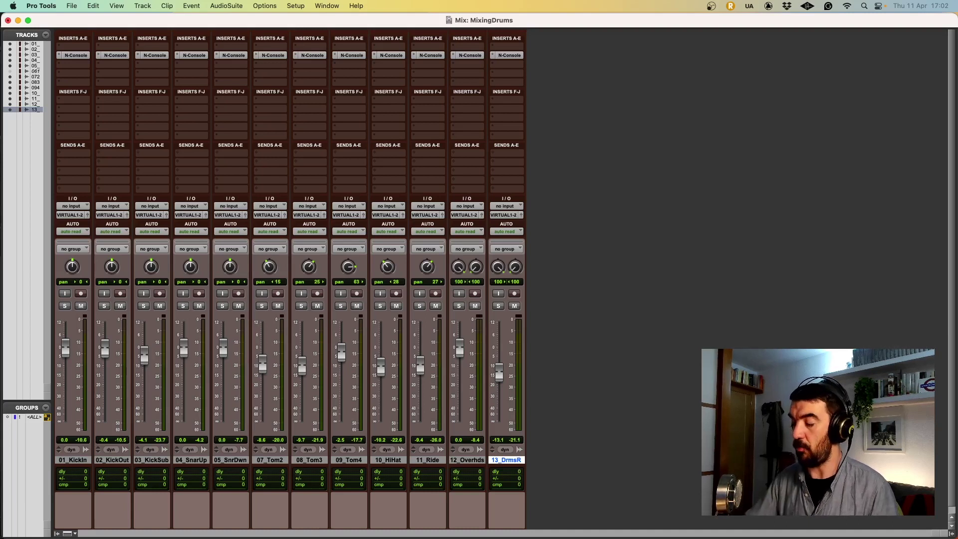
pyautogui.press('super+equal')
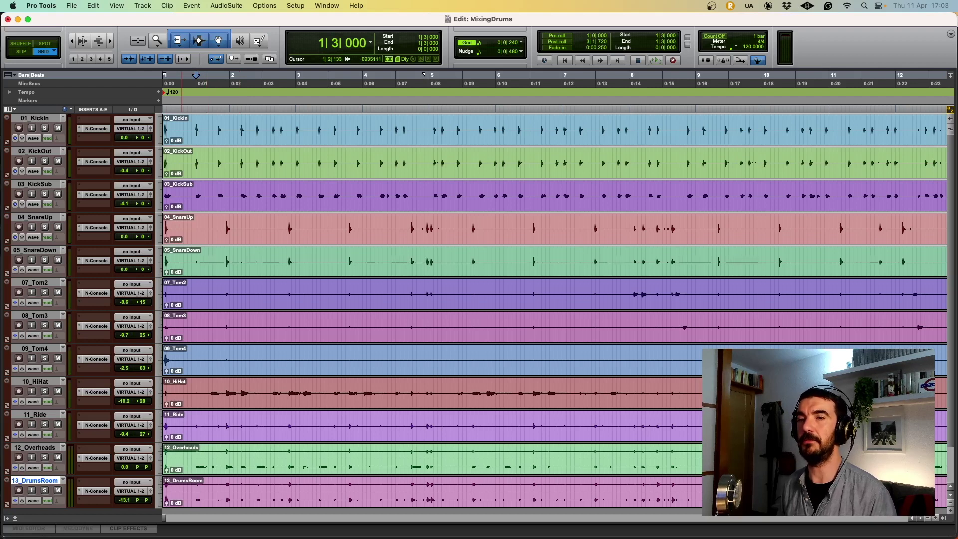
# Insert MAutoAlign (mono) in the first insert slot of all tracks from 01_KickIn through 12_Overheads at once.
pyautogui.press('p')
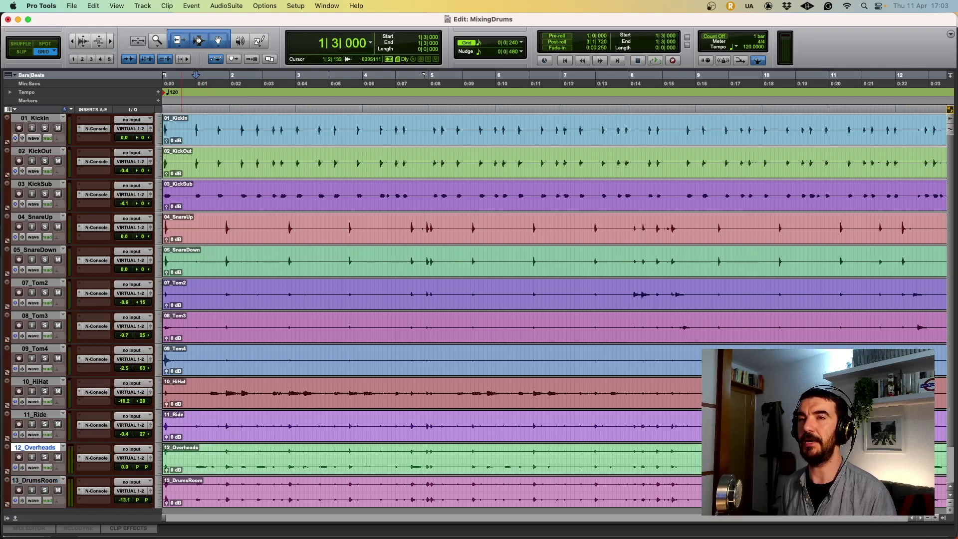
pyautogui.keyDown('shift'); pyautogui.click(35, 118); pyautogui.keyUp('shift')
pyautogui.keyDown('alt'); pyautogui.keyDown('shift'); pyautogui.click(94, 120); pyautogui.keyUp('shift'); pyautogui.keyUp('alt')
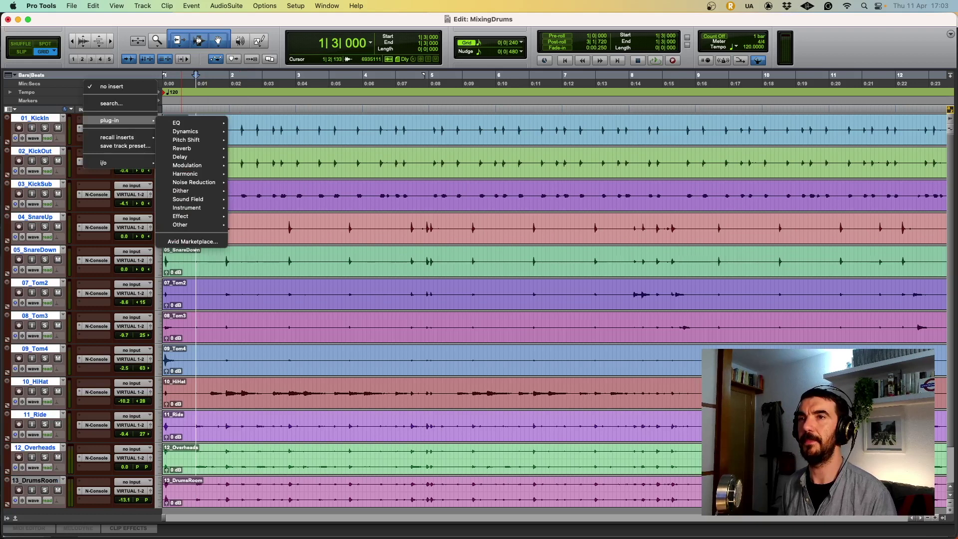
pyautogui.moveTo(115, 120)
pyautogui.moveTo(185, 224)
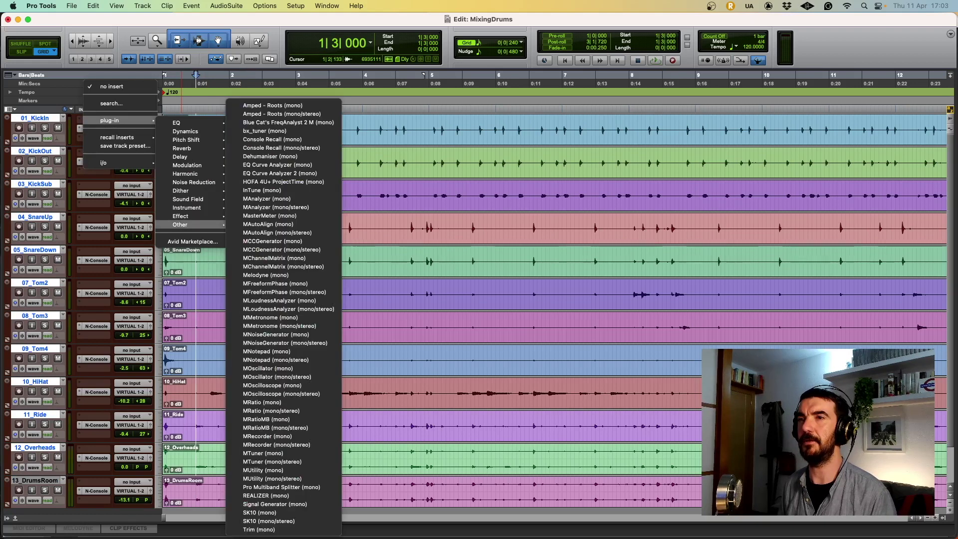
pyautogui.click(270, 224)
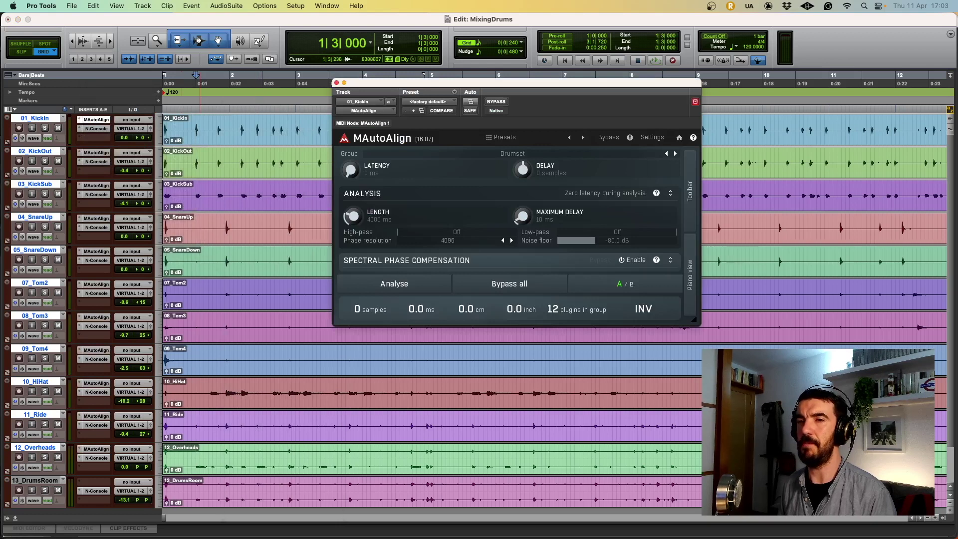
# Replace the multi-mono MAutoAlign on 12_Overheads with the multichannel MAutoAlign (stereo) version.
pyautogui.click(363, 111)
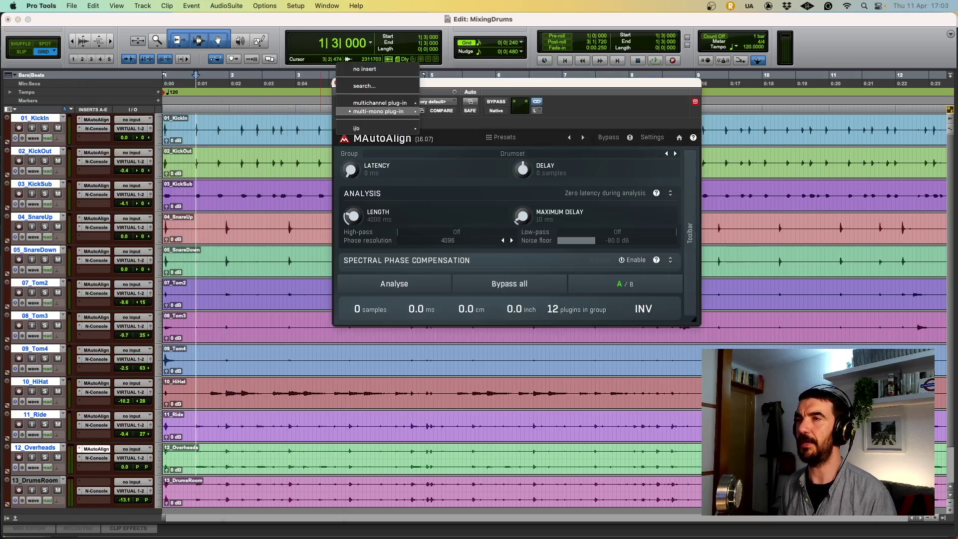
pyautogui.moveTo(360, 111)
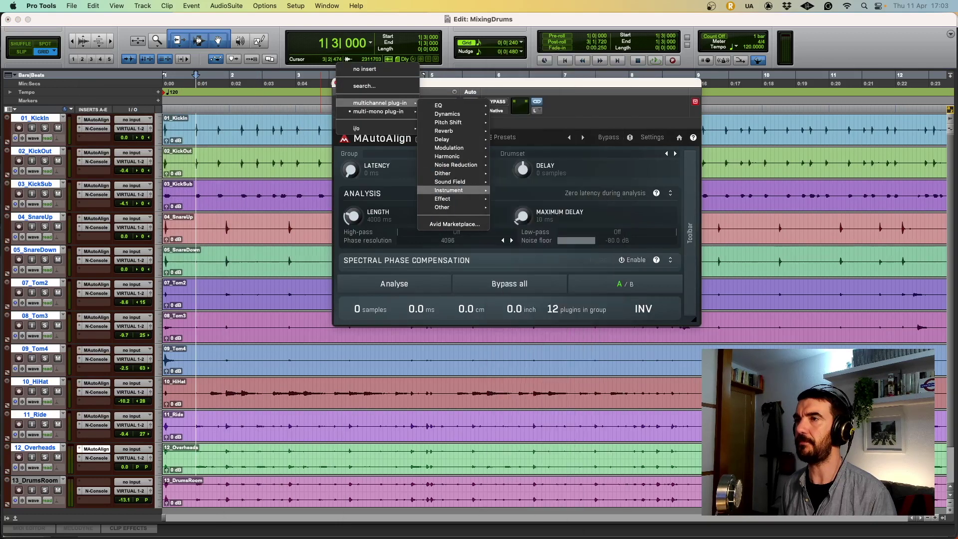
pyautogui.moveTo(449, 207)
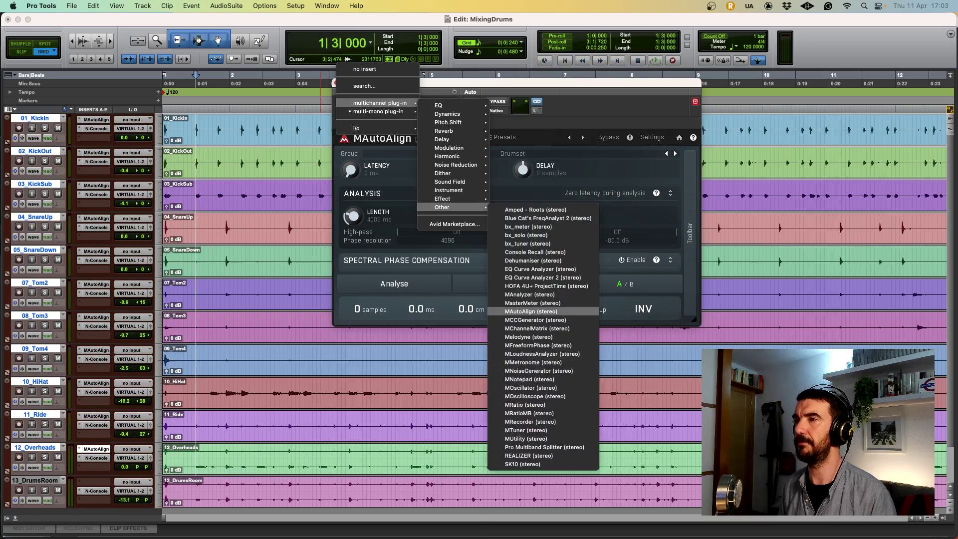
pyautogui.click(530, 312)
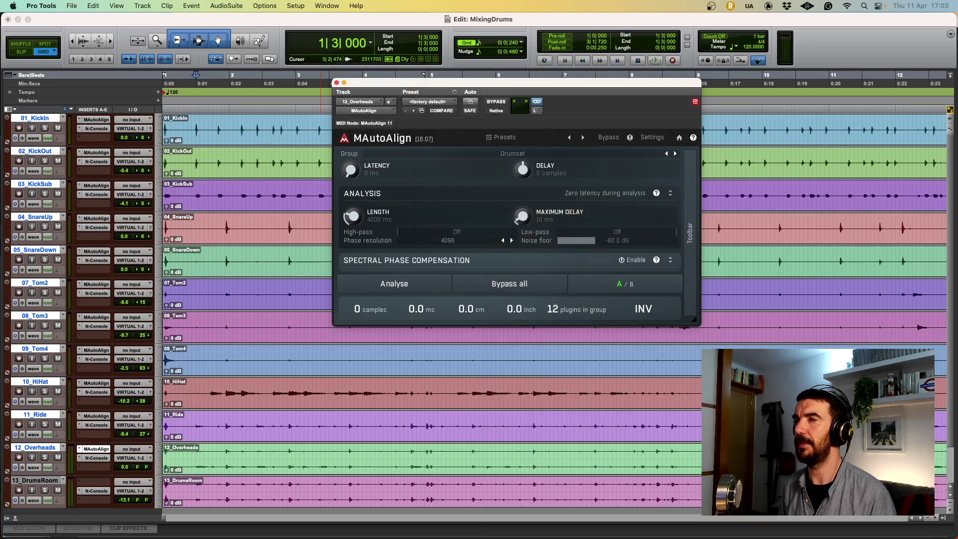
pyautogui.moveTo(522, 83); pyautogui.dragTo(513, 81)
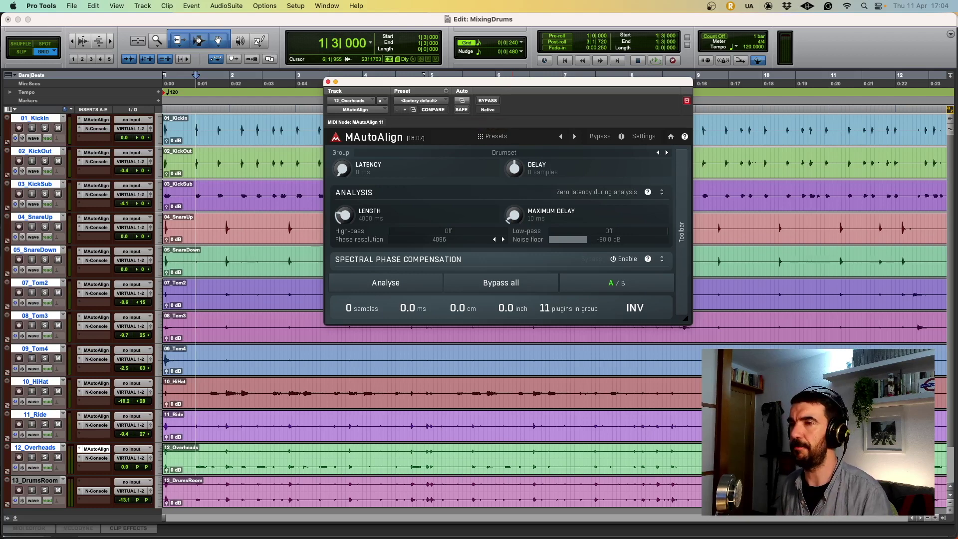
# Run the MAutoAlign analysis for the Drumset group while the drums play, stopping playback at the end.
pyautogui.press('space')
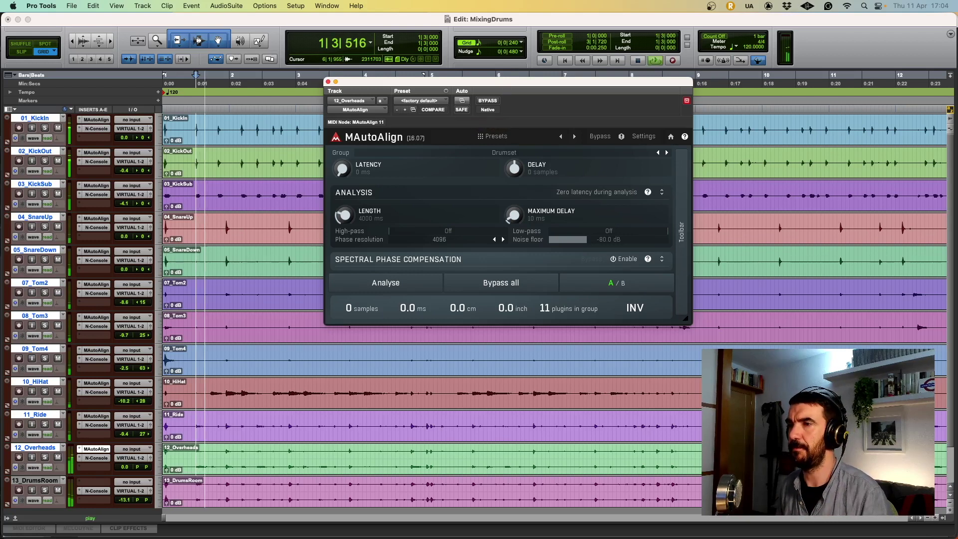
pyautogui.click(394, 284)
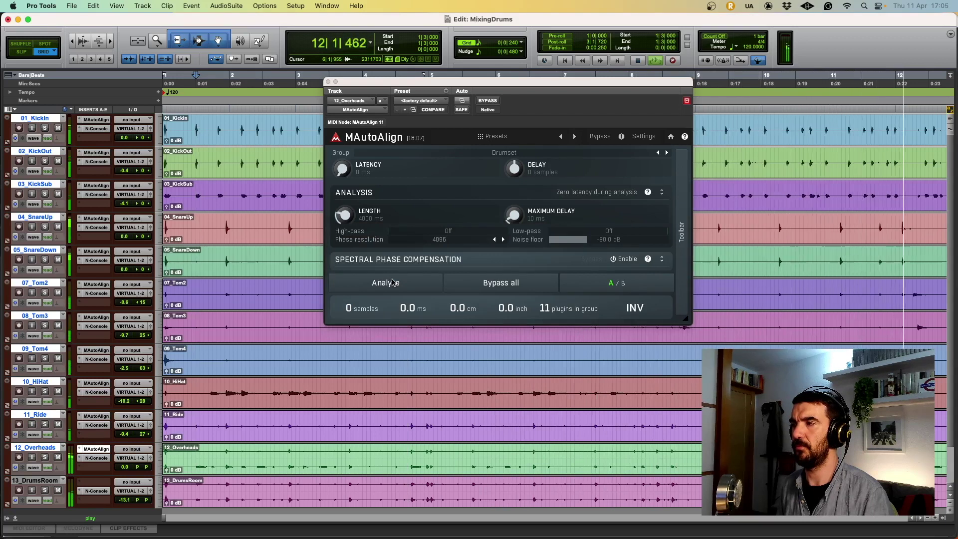
pyautogui.press('space')
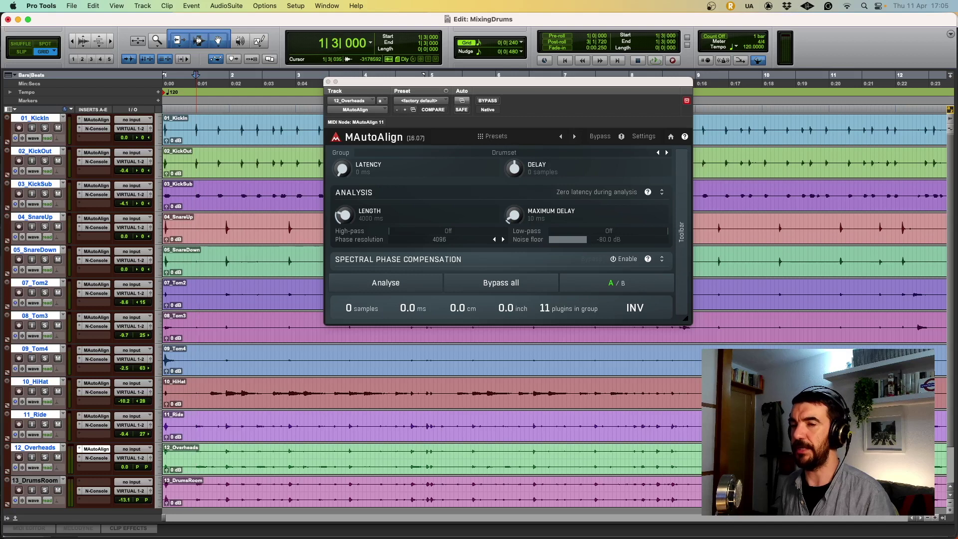
# Examine the MAutoAlign delay and polarity results on each track, from 11_Ride up to 01_KickIn.
pyautogui.click(99, 416)
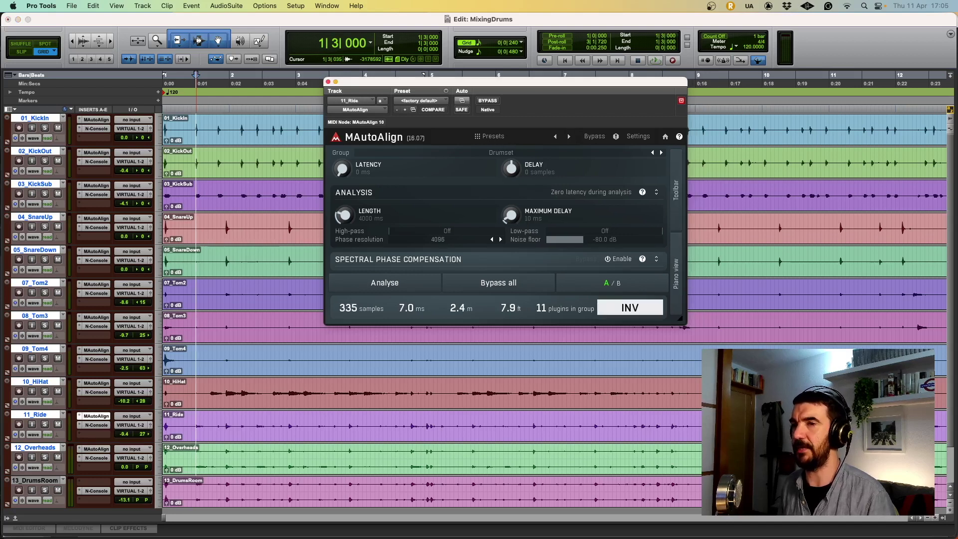
pyautogui.click(98, 383)
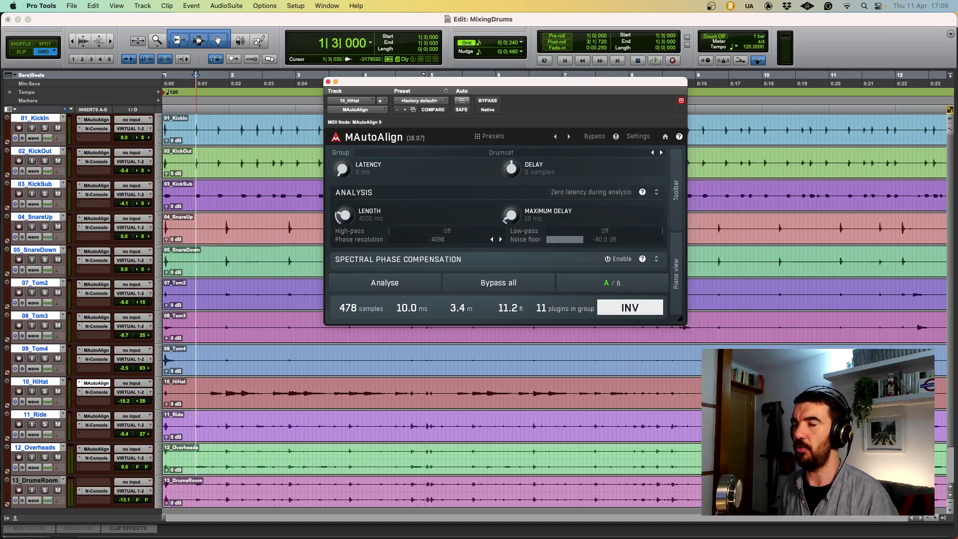
pyautogui.click(96, 350)
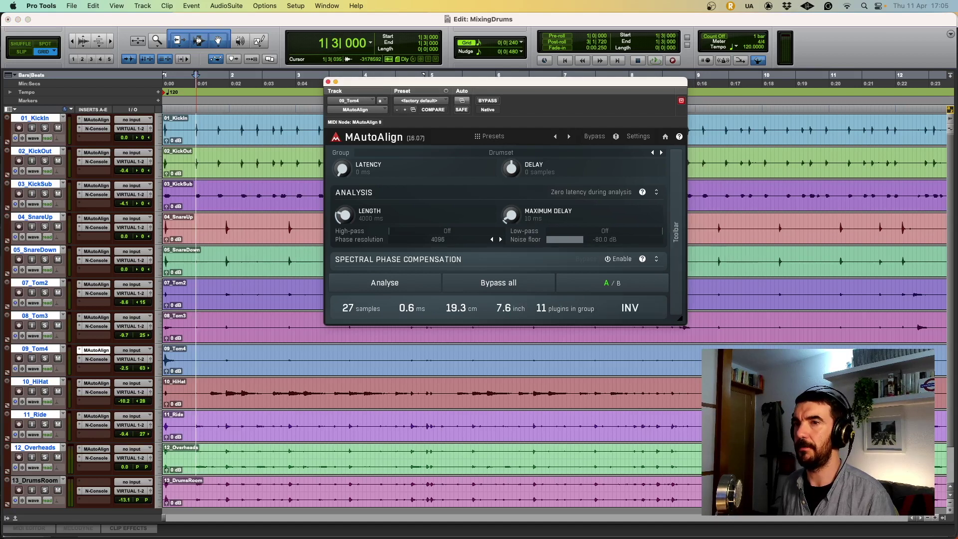
pyautogui.click(97, 318)
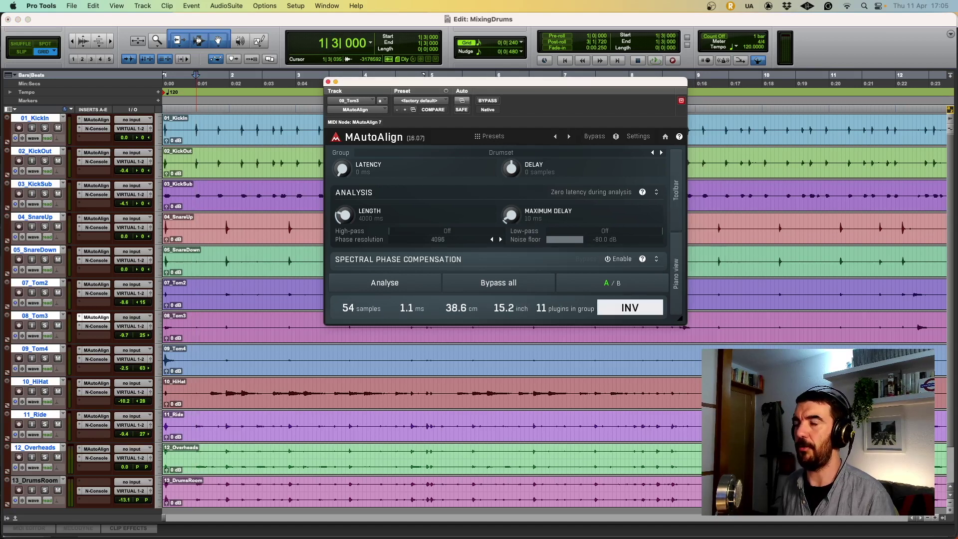
pyautogui.click(96, 285)
pyautogui.click(96, 251)
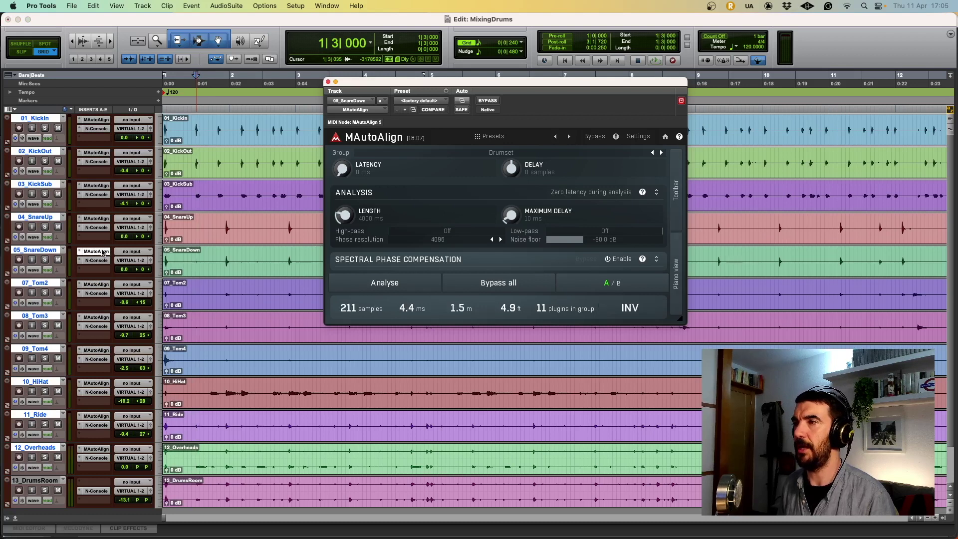
pyautogui.click(96, 218)
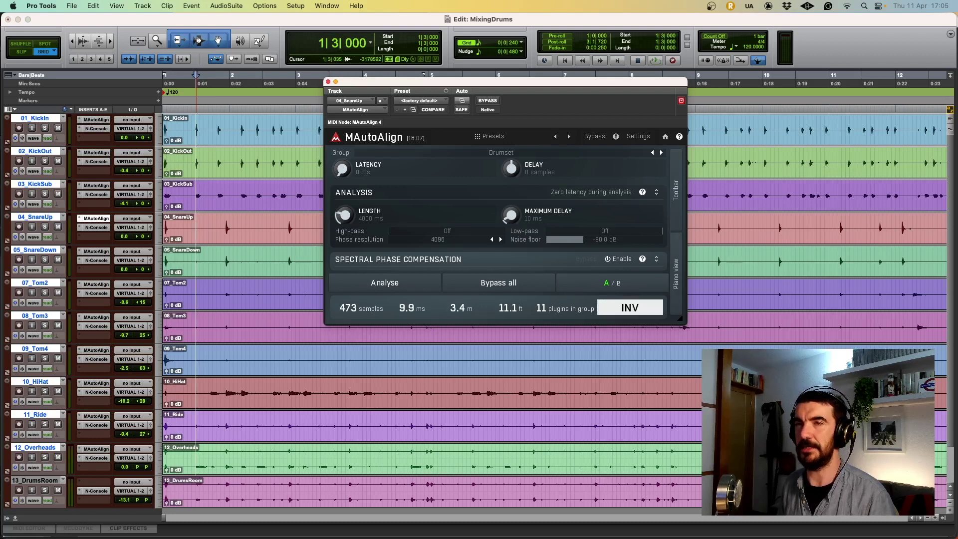
pyautogui.click(96, 186)
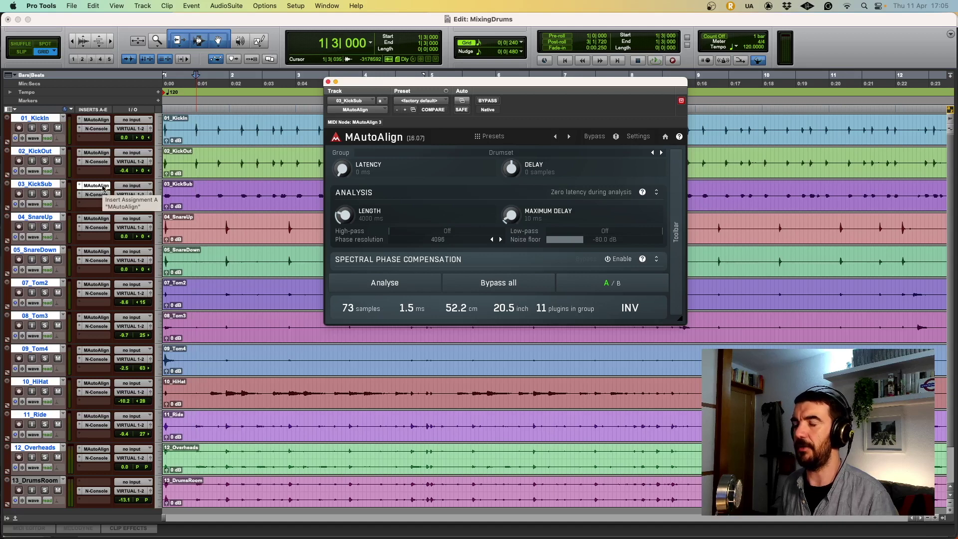
pyautogui.click(97, 153)
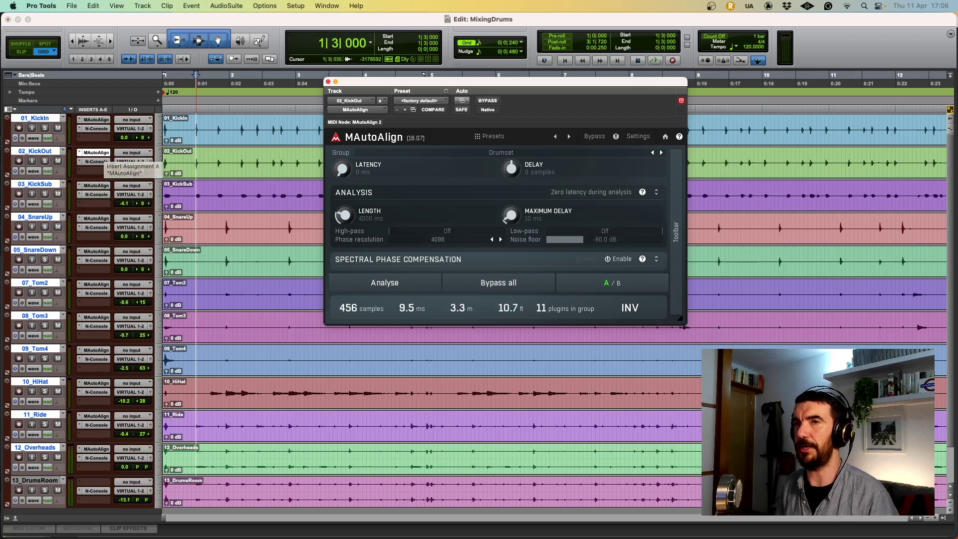
pyautogui.click(97, 120)
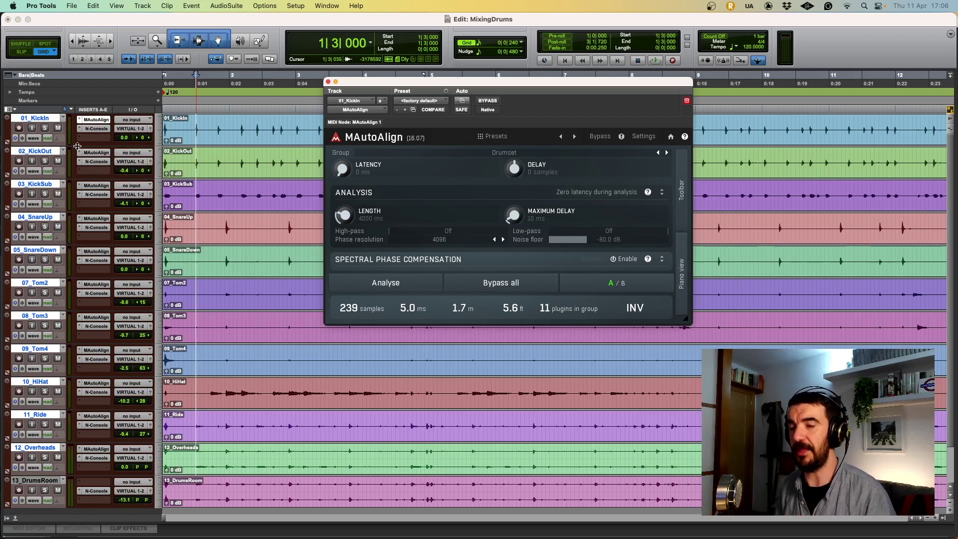
# Play the drums and compare the sound with MAutoAlign bypassed and active on all the selected tracks.
pyautogui.press('space')
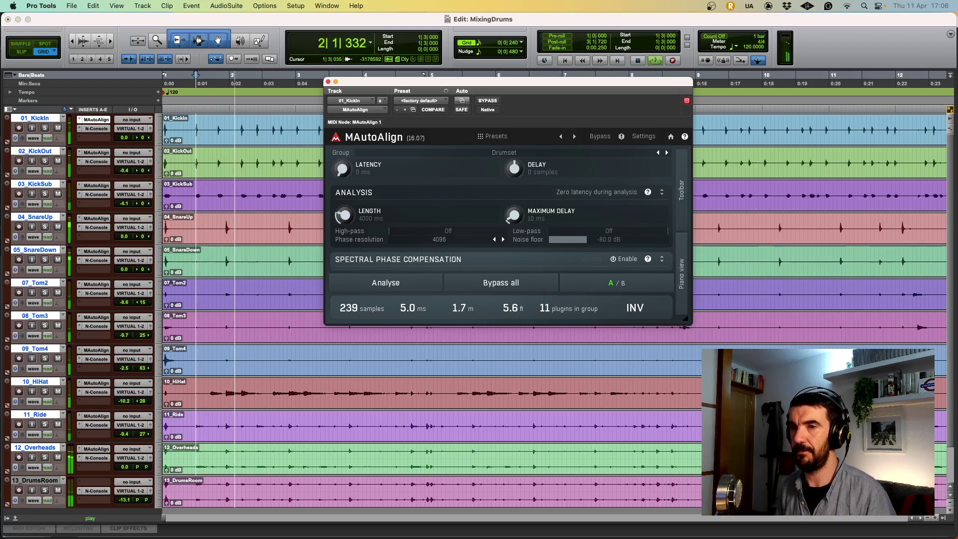
pyautogui.keyDown('super'); pyautogui.click(98, 451); pyautogui.keyUp('super')
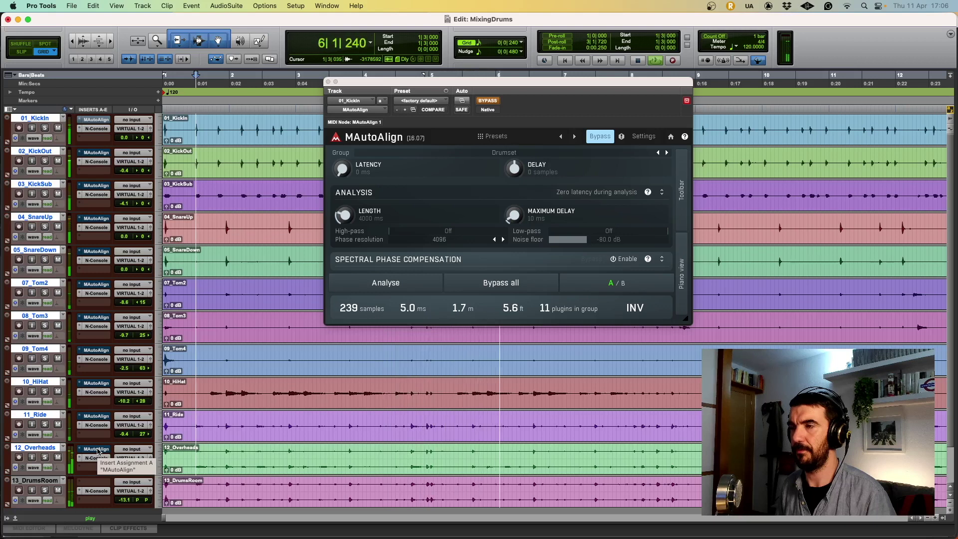
pyautogui.keyDown('super'); pyautogui.click(98, 451); pyautogui.keyUp('super')
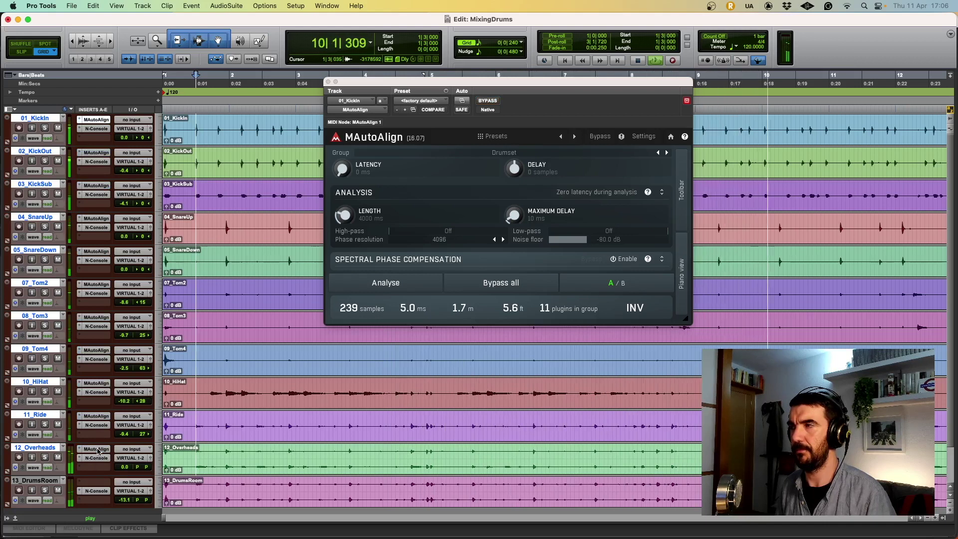
pyautogui.keyDown('alt'); pyautogui.keyDown('shift'); pyautogui.keyDown('super'); pyautogui.click(97, 448); pyautogui.keyUp('super'); pyautogui.keyUp('shift'); pyautogui.keyUp('alt')
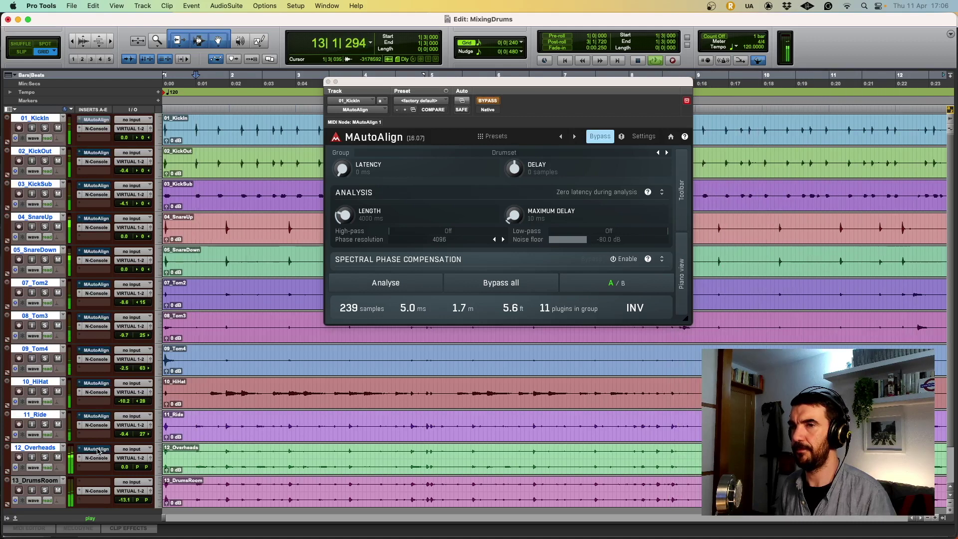
pyautogui.keyDown('alt'); pyautogui.keyDown('shift'); pyautogui.keyDown('super'); pyautogui.click(99, 450); pyautogui.keyUp('super'); pyautogui.keyUp('shift'); pyautogui.keyUp('alt')
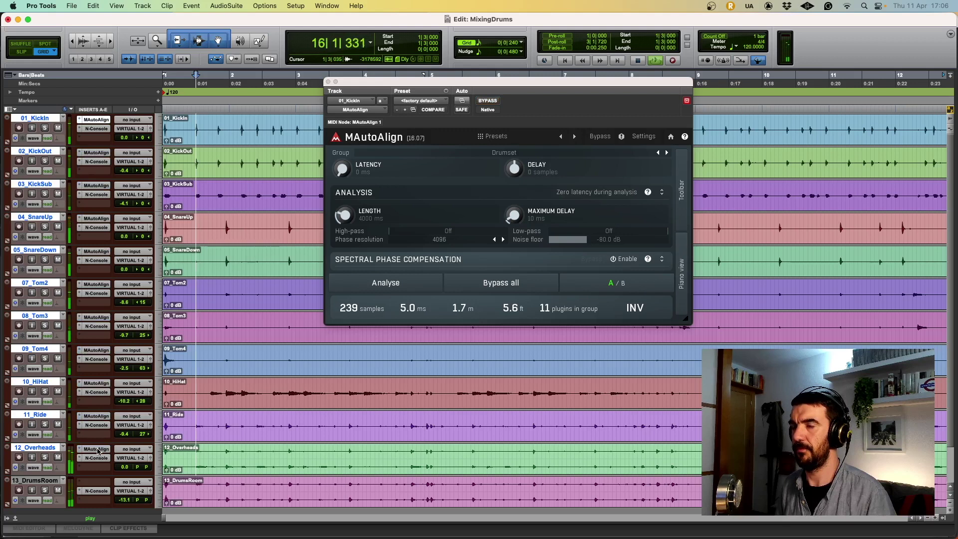
pyautogui.press('space')
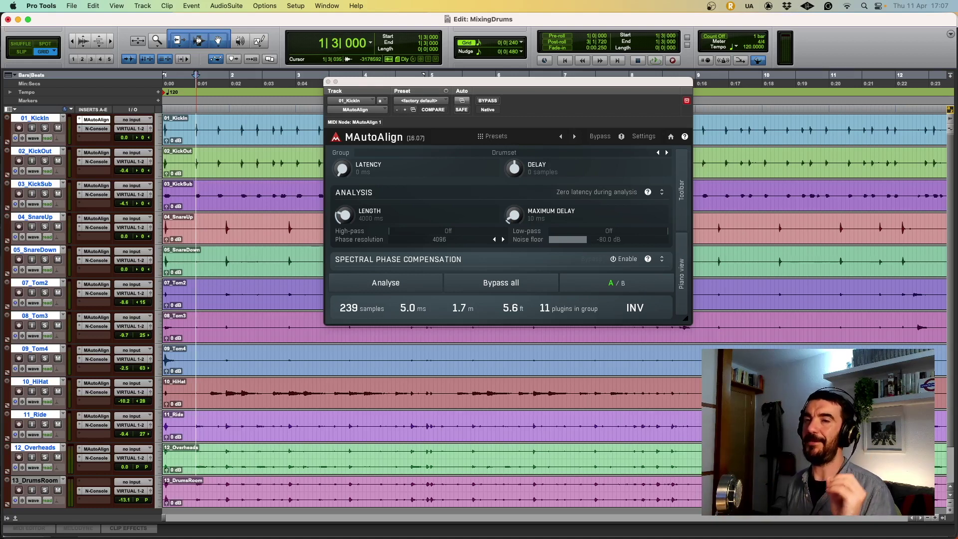
# Insert the multichannel EQ3 1-Band (stereo) plug-in in the first insert slot of the 13_DrumsRoom track.
pyautogui.click(35, 480)
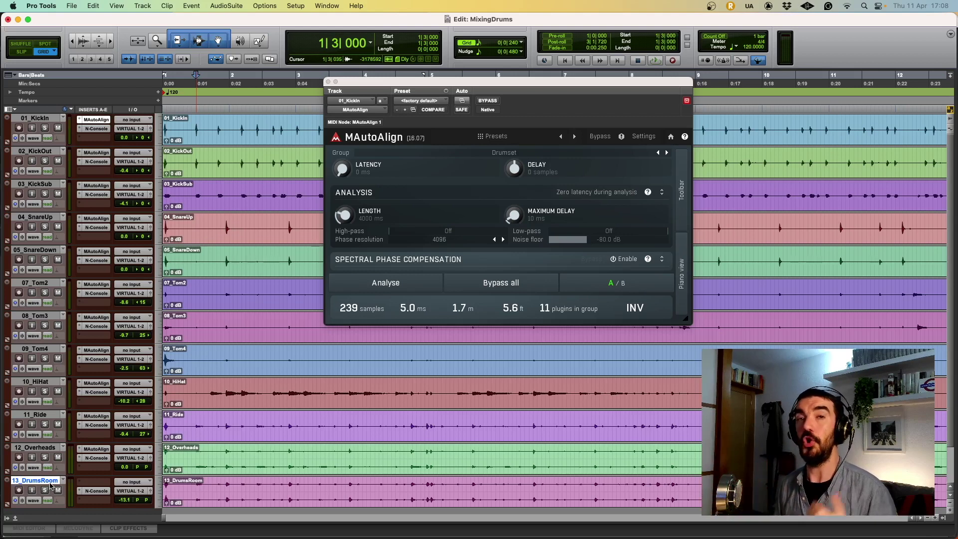
pyautogui.click(96, 482)
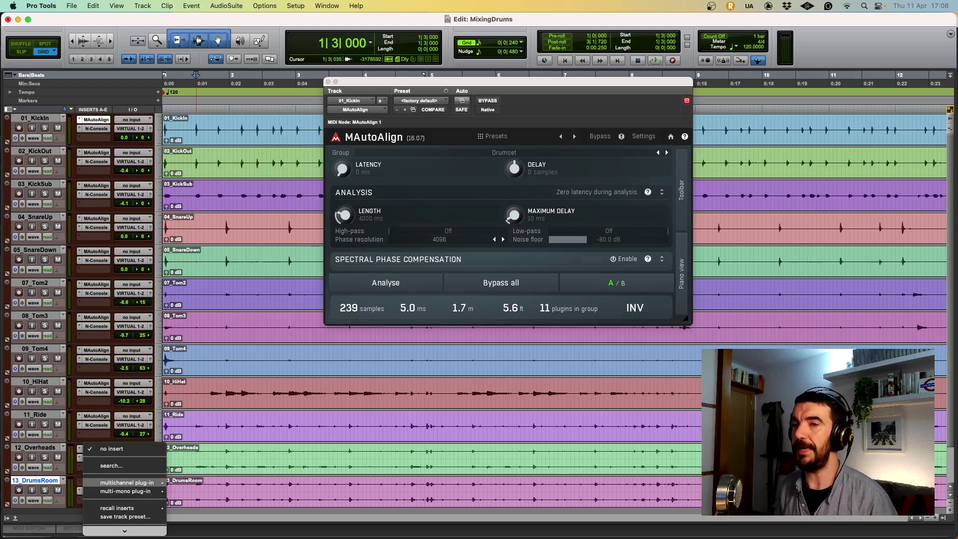
pyautogui.moveTo(96, 483)
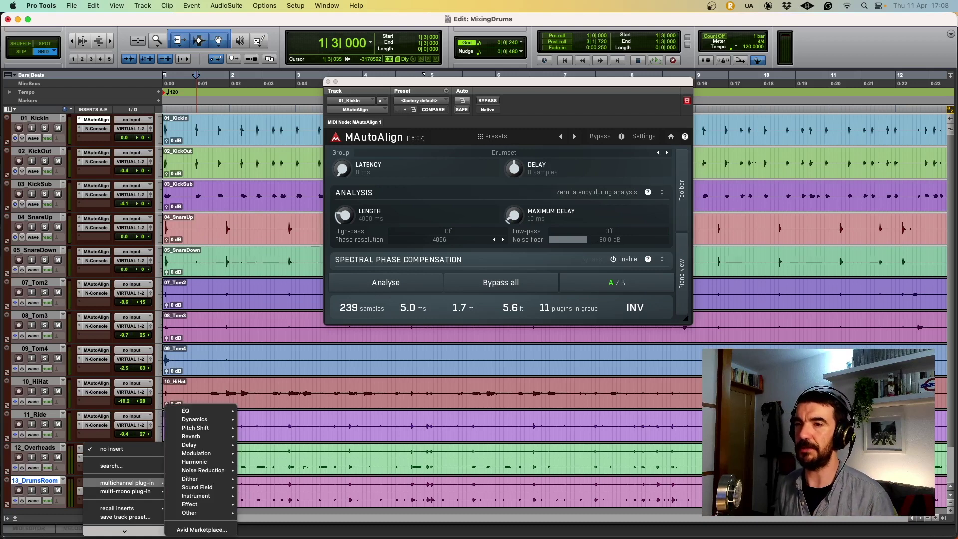
pyautogui.moveTo(194, 411)
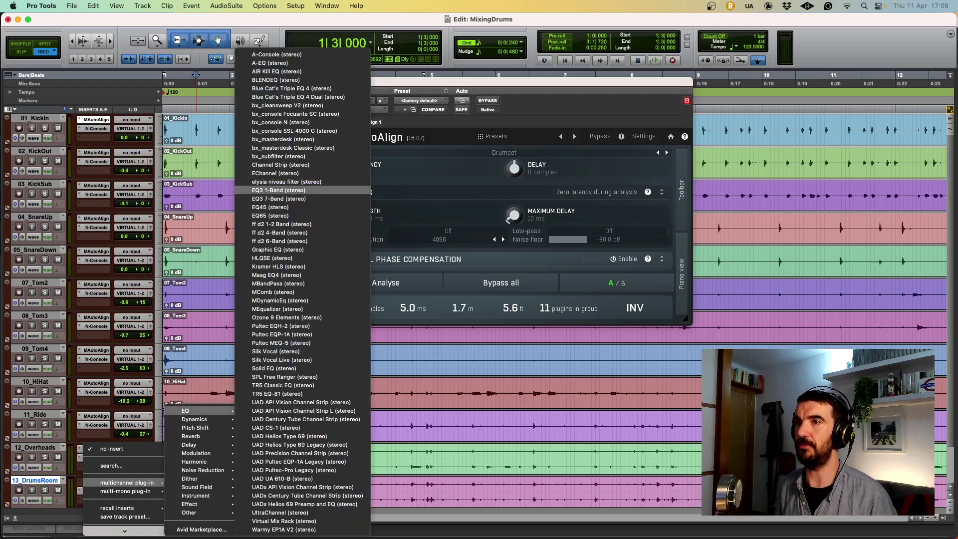
pyautogui.click(302, 190)
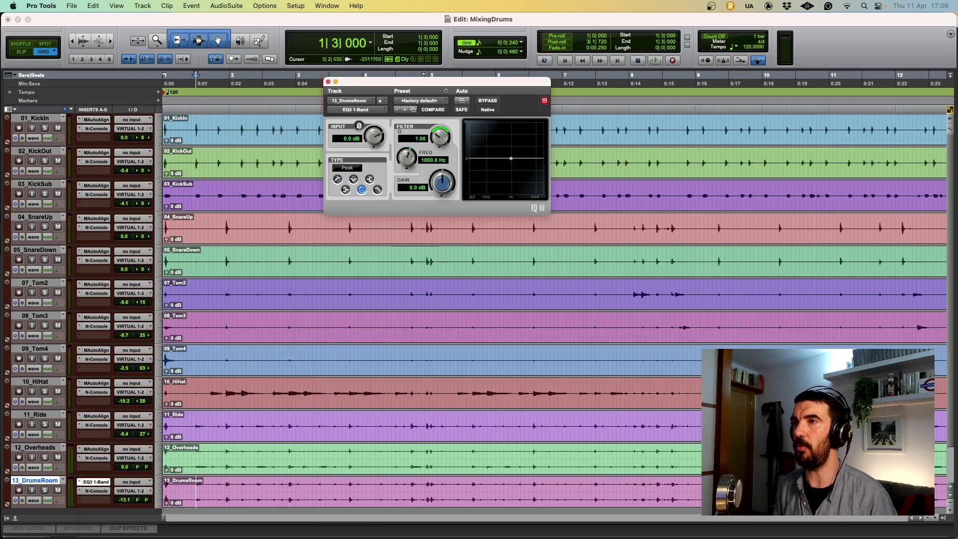
pyautogui.moveTo(390, 82); pyautogui.dragTo(407, 87)
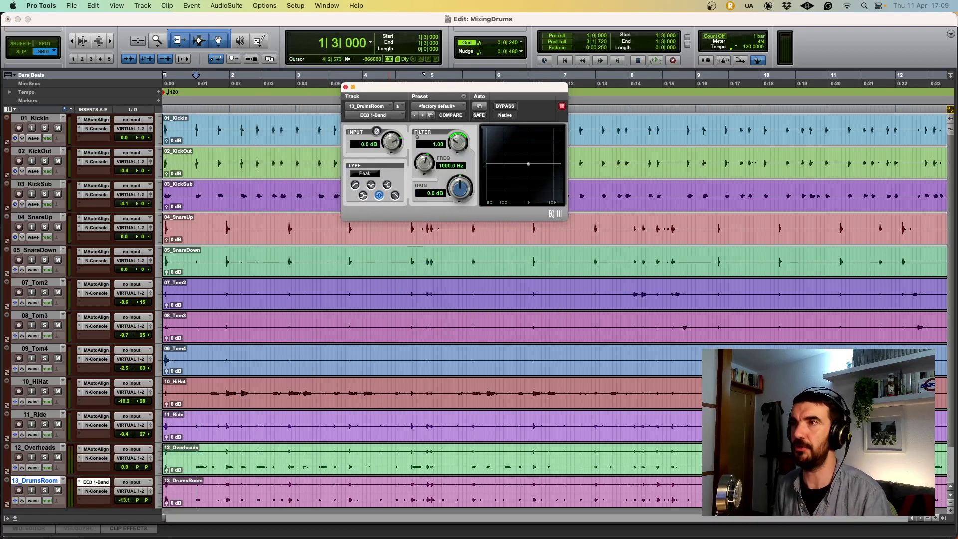
# Compare normal and inverted input polarity in the 13_DrumsRoom EQ during playback, leave the polarity inverted and stop playback.
pyautogui.press('space')
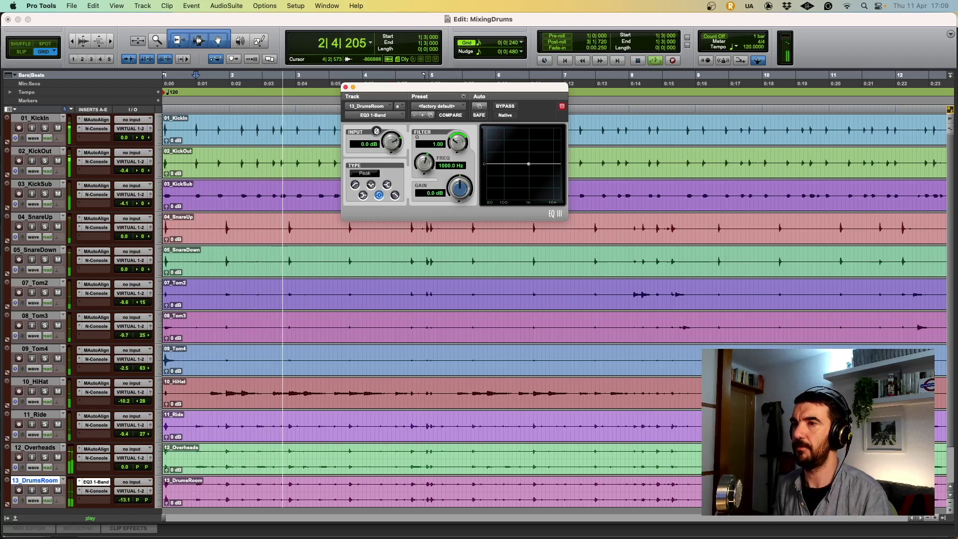
pyautogui.click(376, 131)
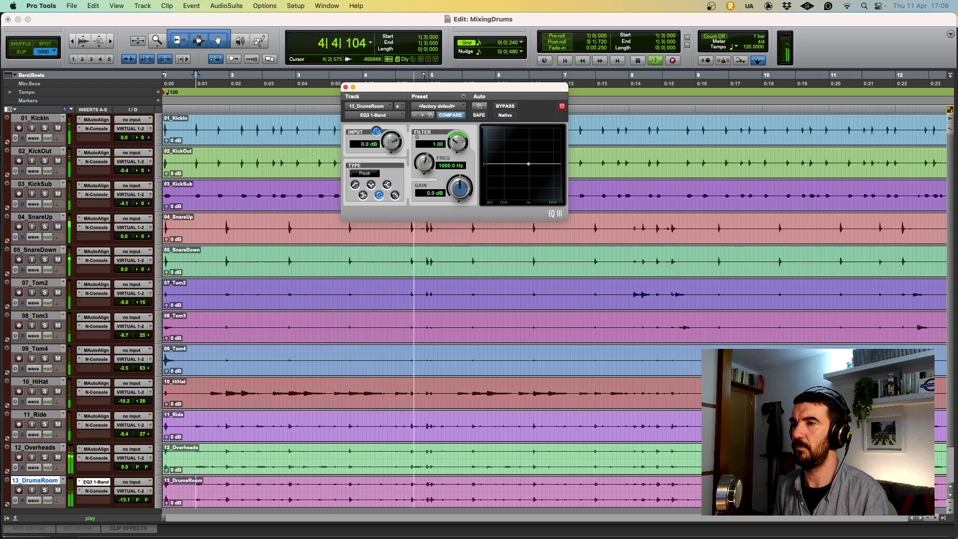
pyautogui.click(376, 131)
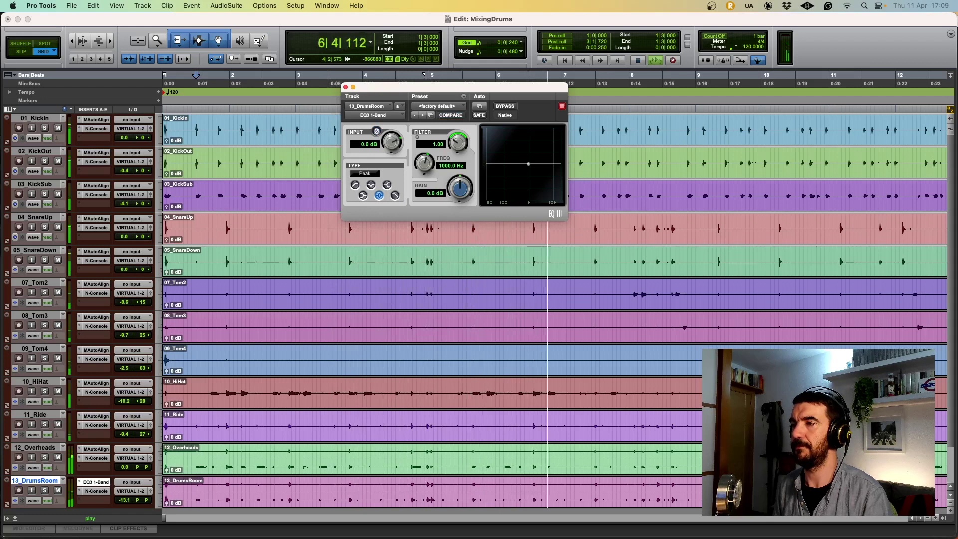
pyautogui.click(376, 132)
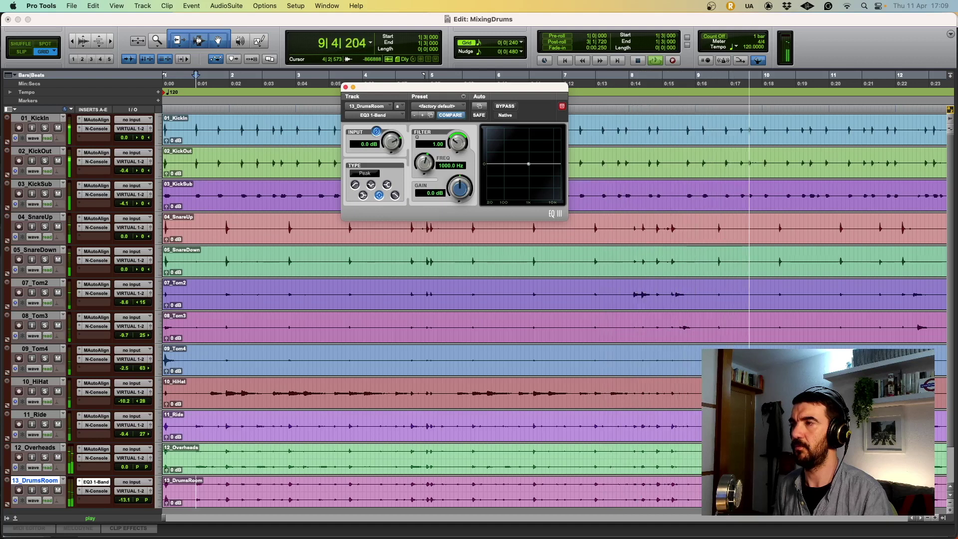
pyautogui.click(377, 131)
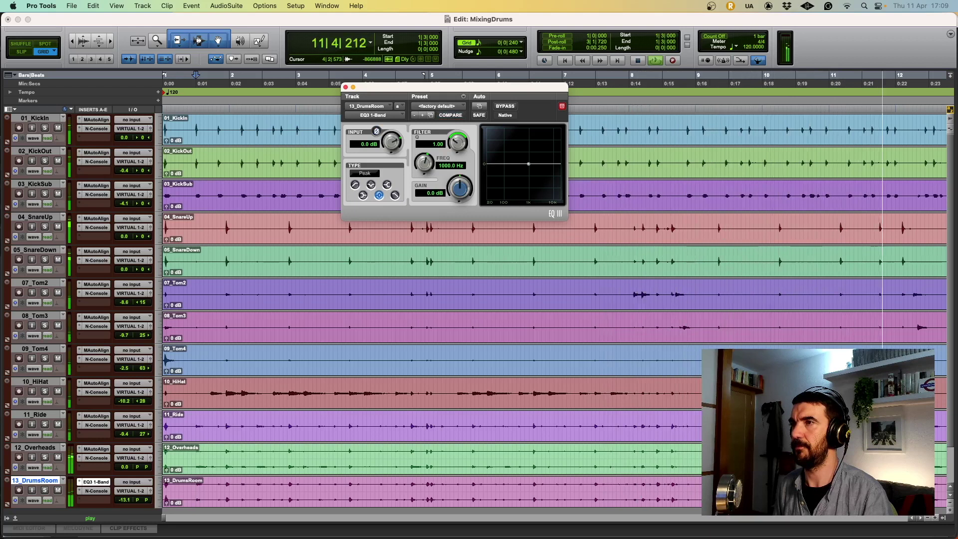
pyautogui.click(376, 131)
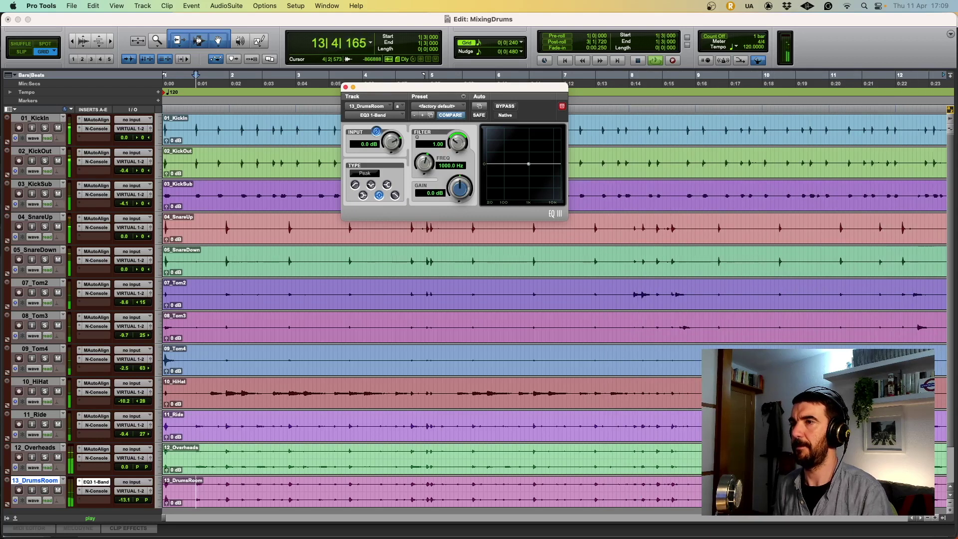
pyautogui.press('space')
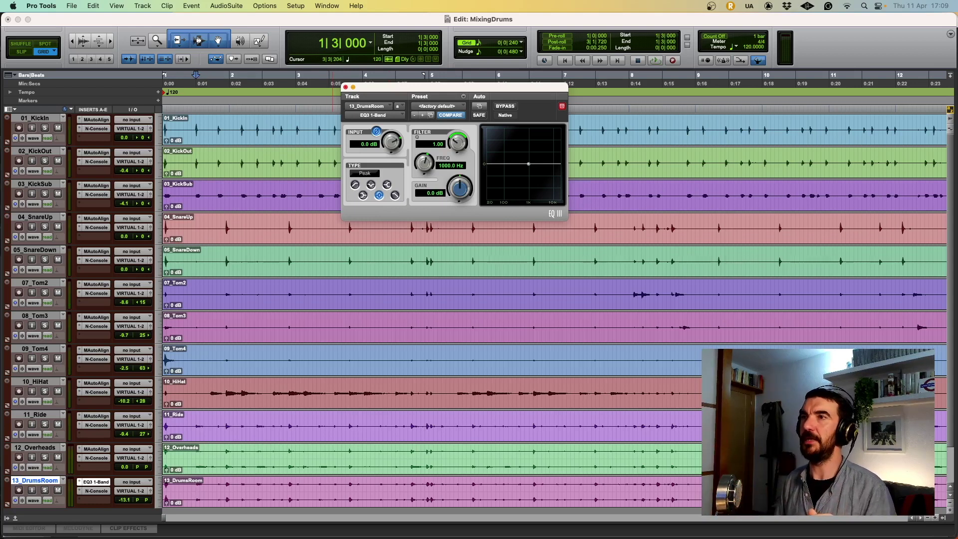
# Close the EQ3 1-Band window and play the full drum kit to listen to the phase-aligned result, stopping at the end.
pyautogui.click(345, 87)
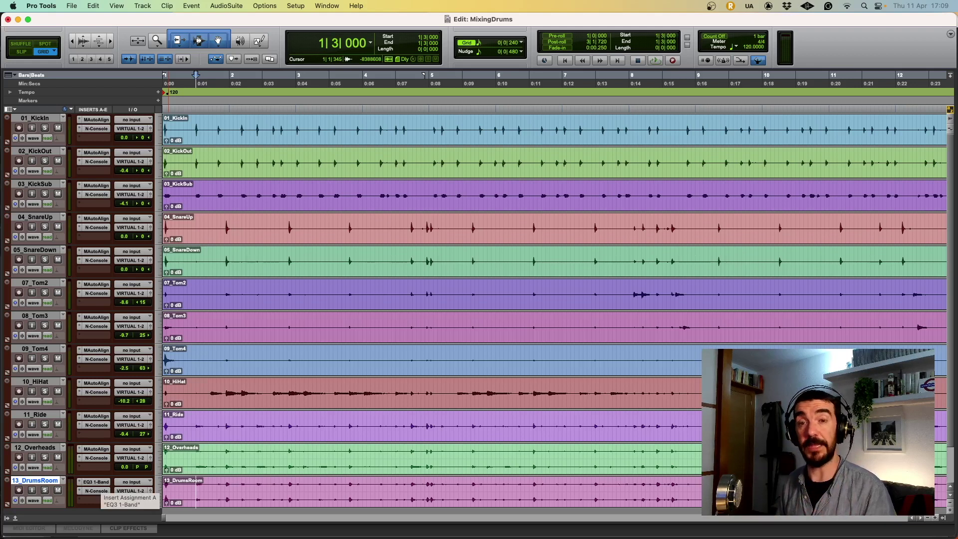
pyautogui.press('space')
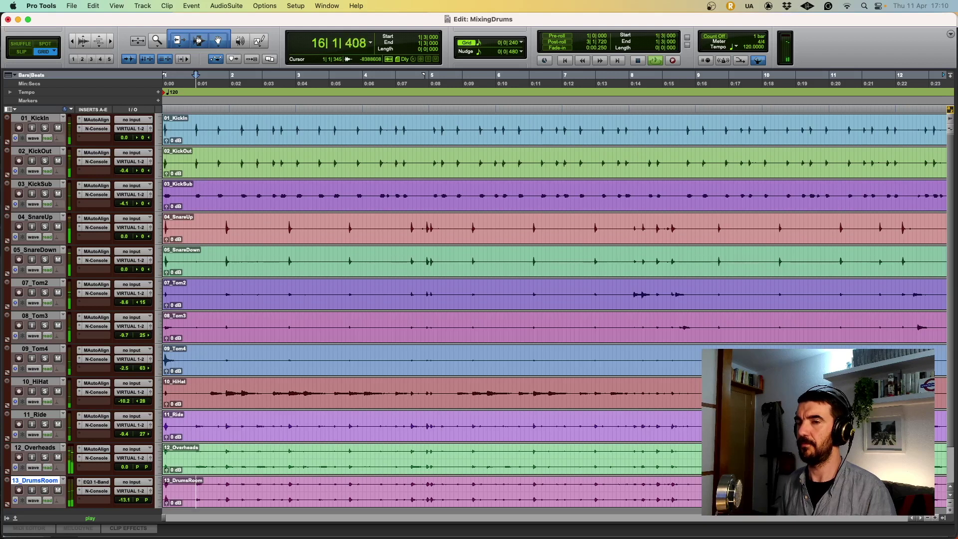
pyautogui.press('space')
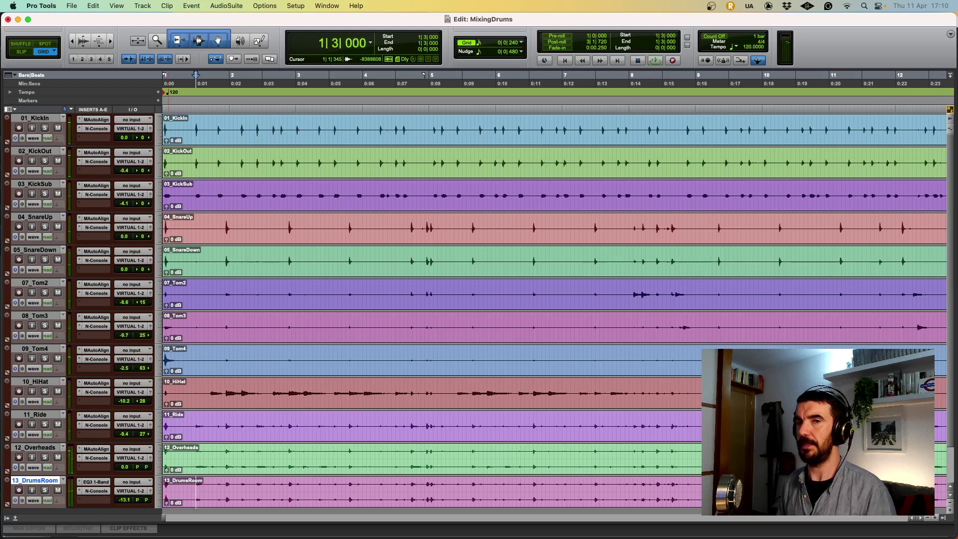